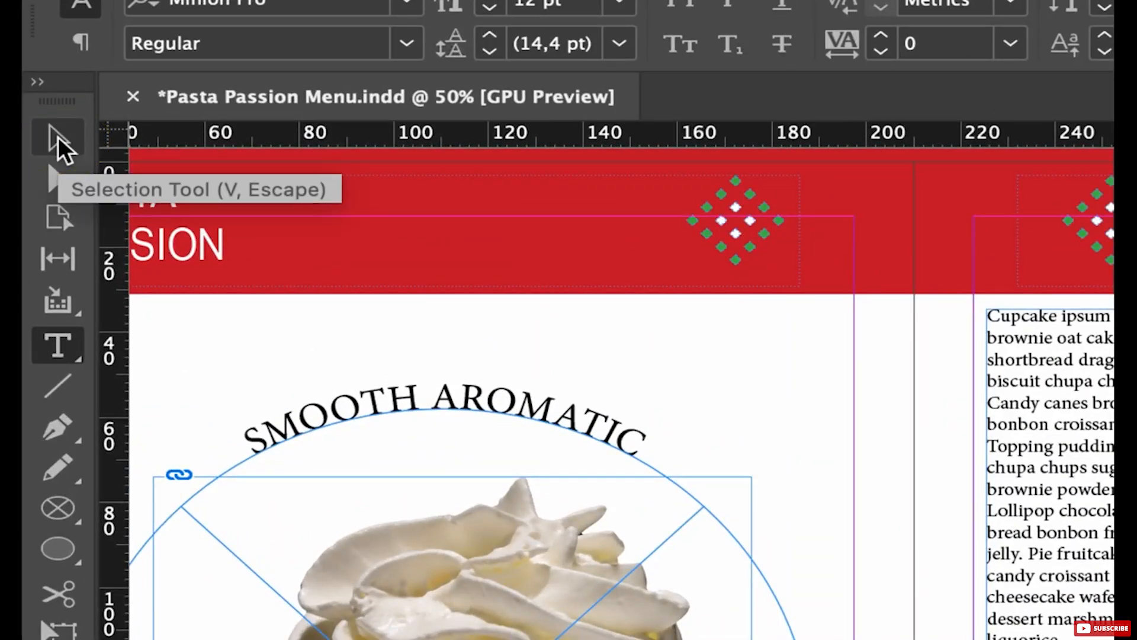
Shorten the text frame on page 5 from its bottom edge to a height of 45 mm
click(58, 136)
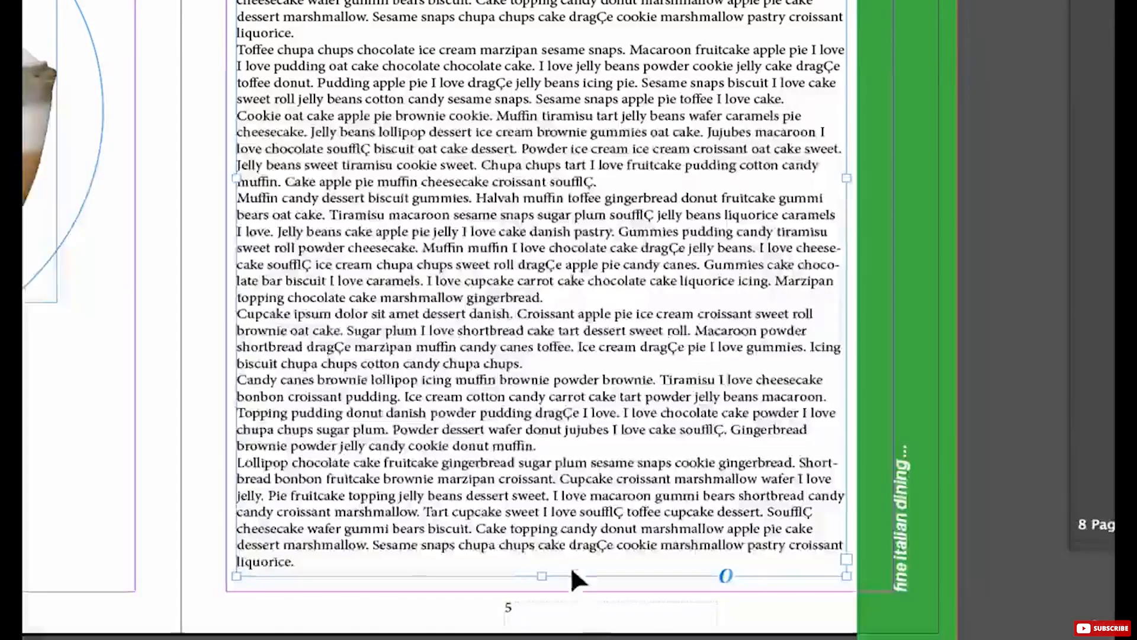
click(542, 575)
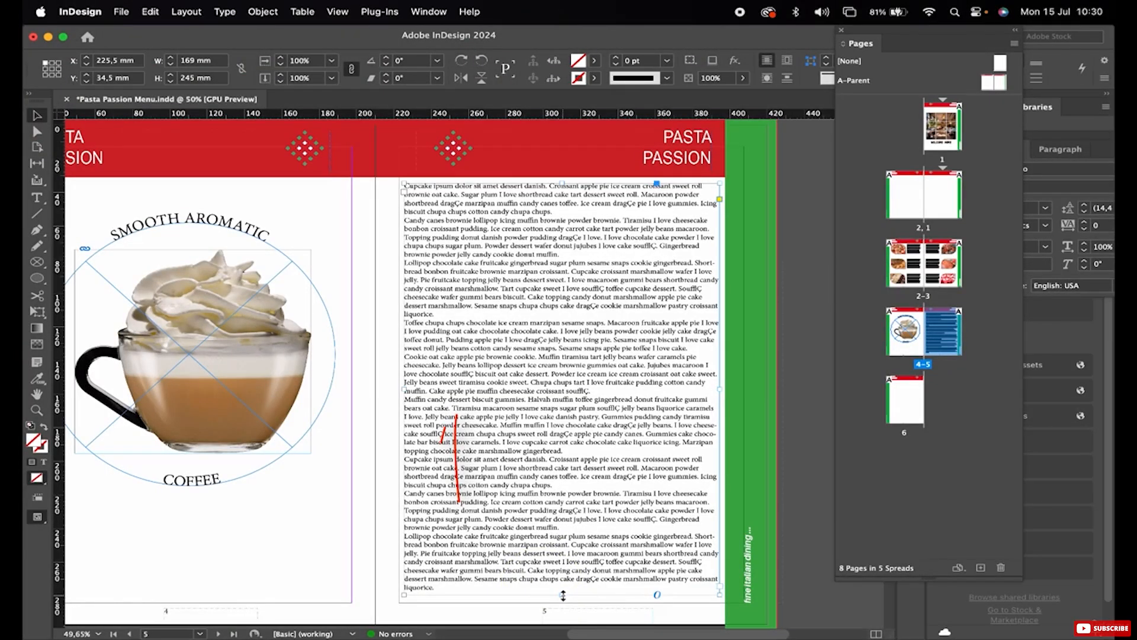
drag(543, 575, 557, 257)
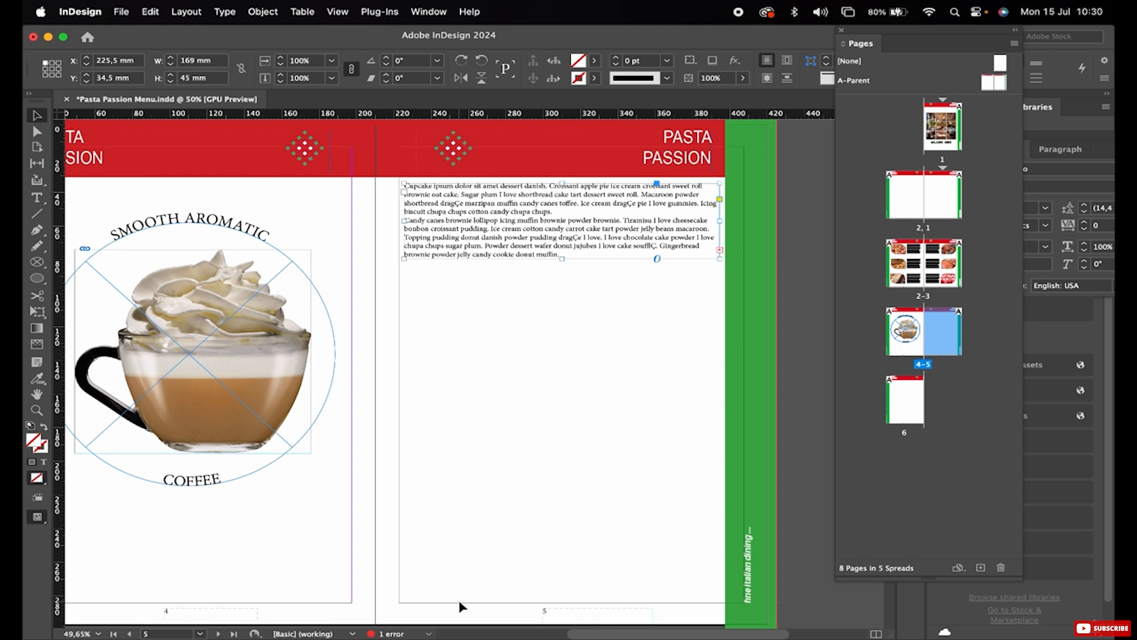
Inspect the text errors in Preflight down to the individual frame and go to the overset text frame on page 5
click(428, 634)
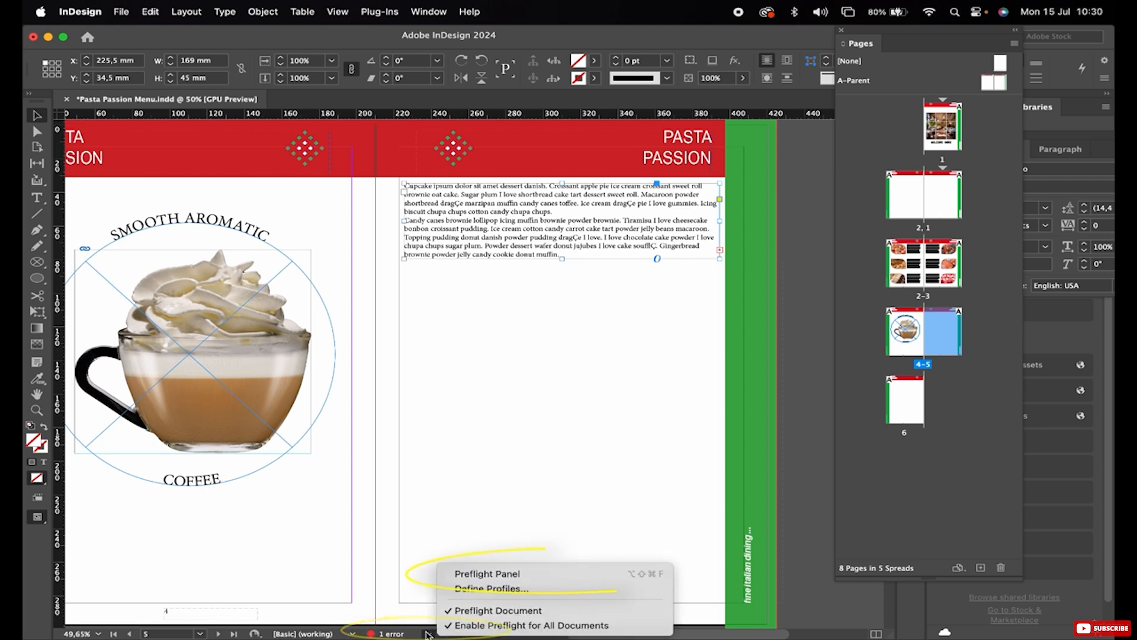
click(487, 575)
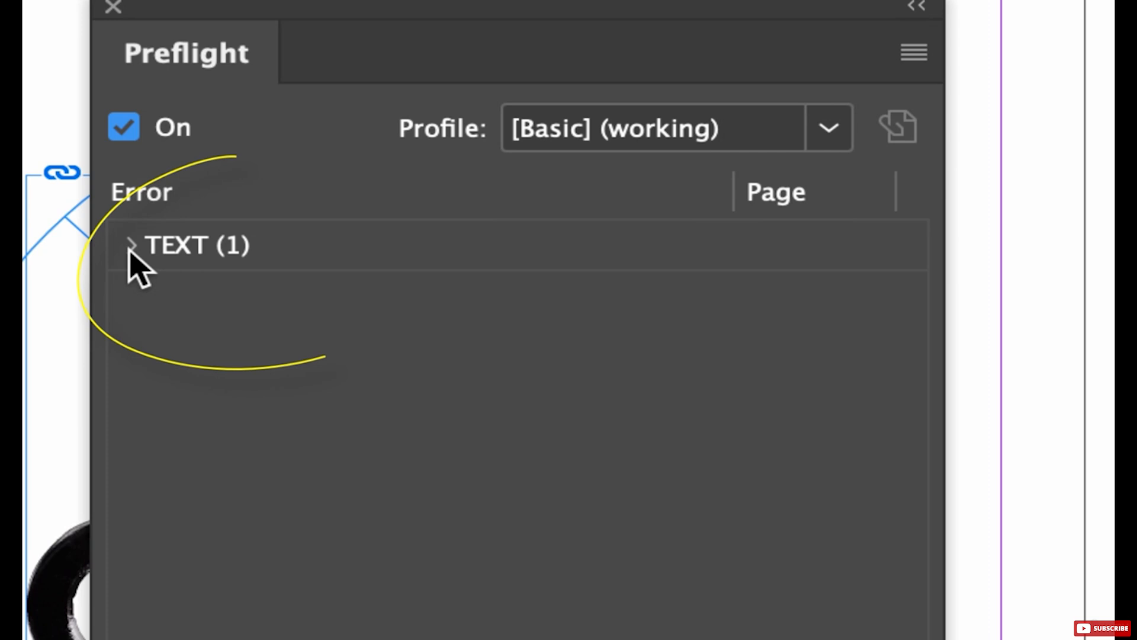
click(112, 264)
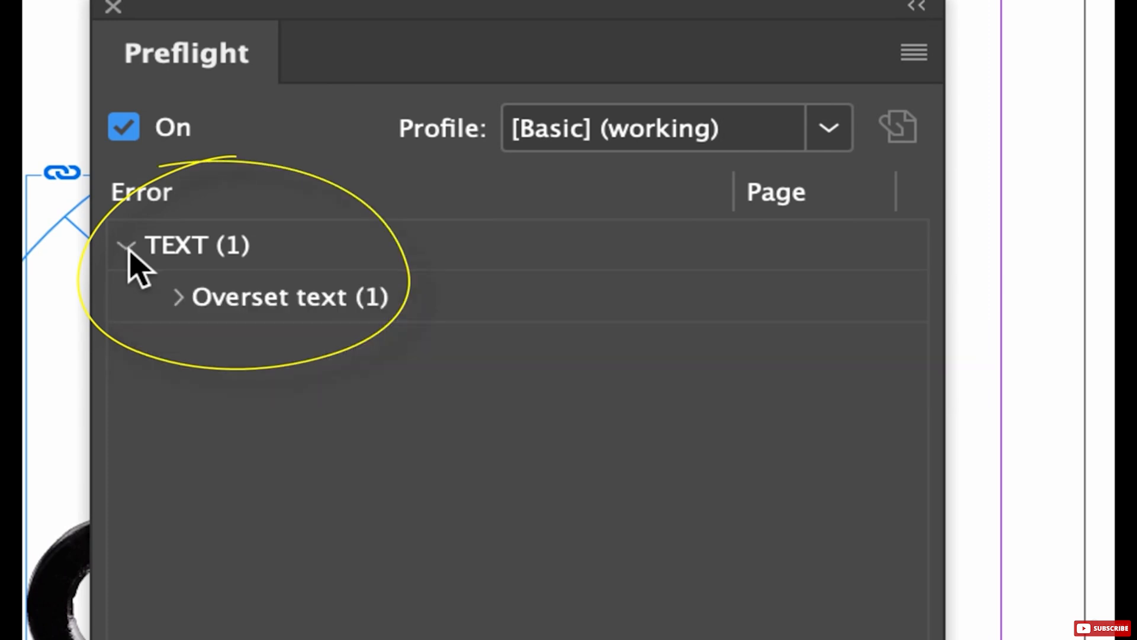
click(178, 298)
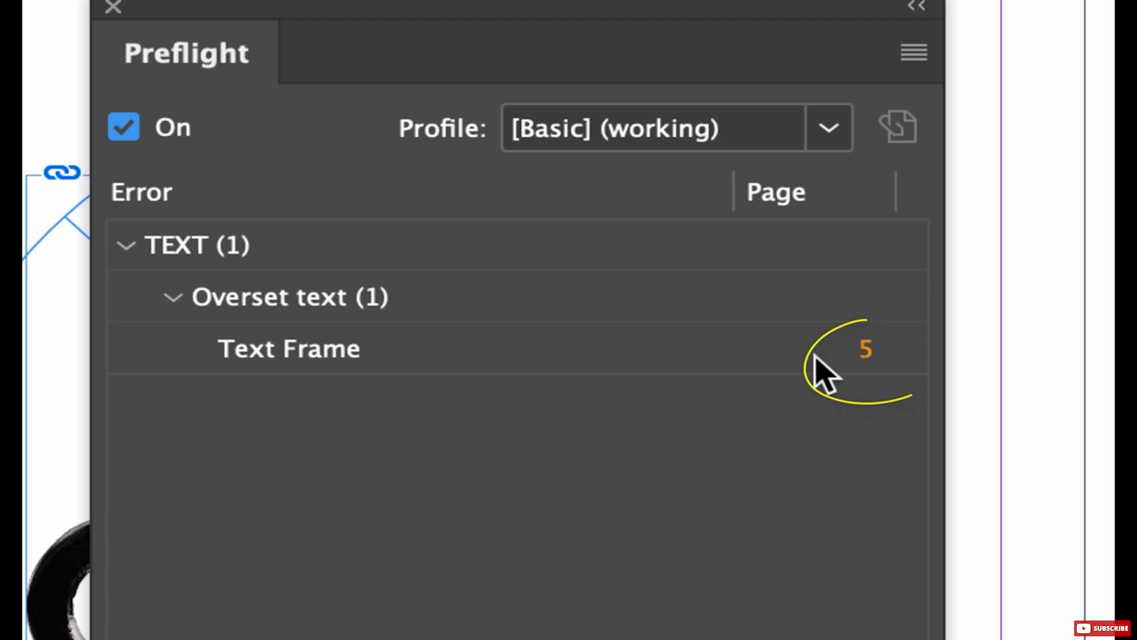
click(841, 354)
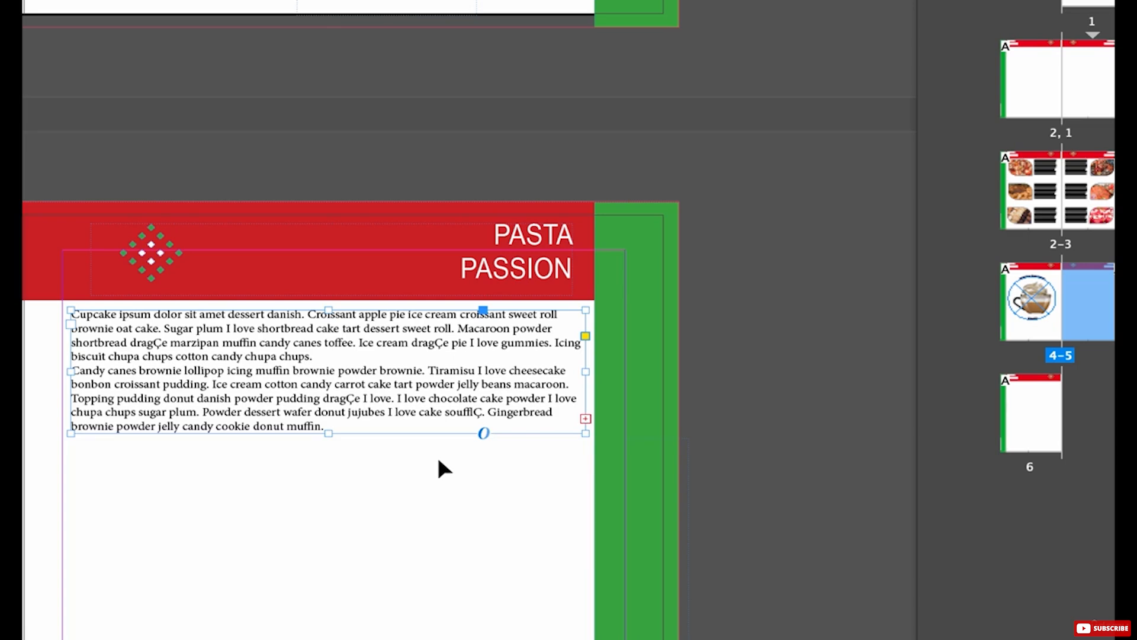
Place the photo green-salad.jpg on page 5 just below the text frame, ending near the right-hand edge of the text
click(439, 461)
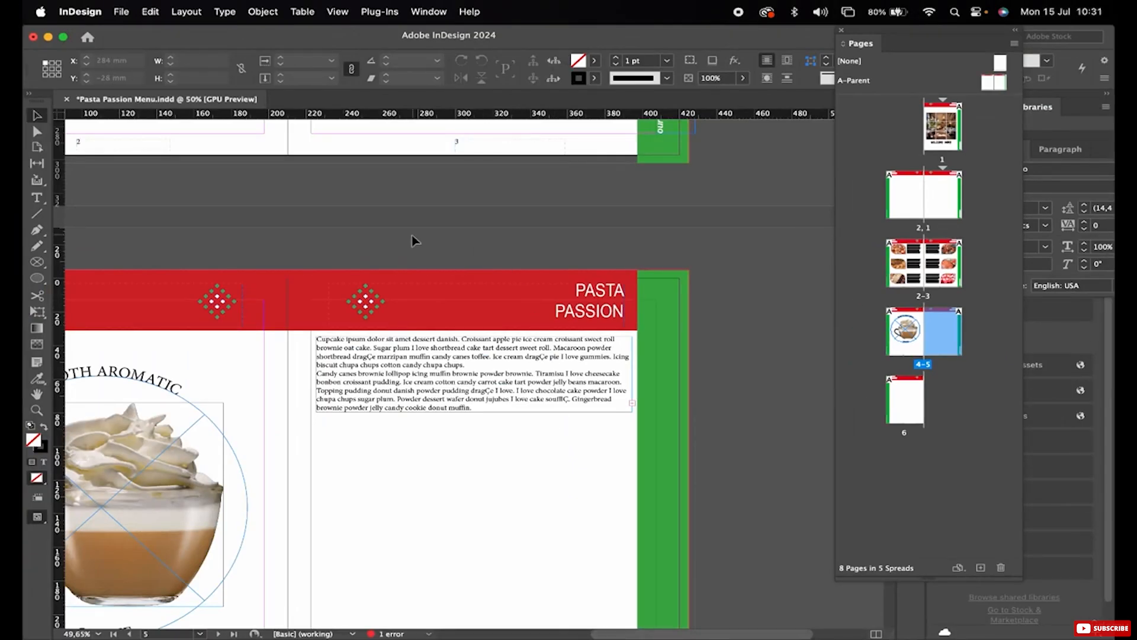
scroll(413, 236, down, 5)
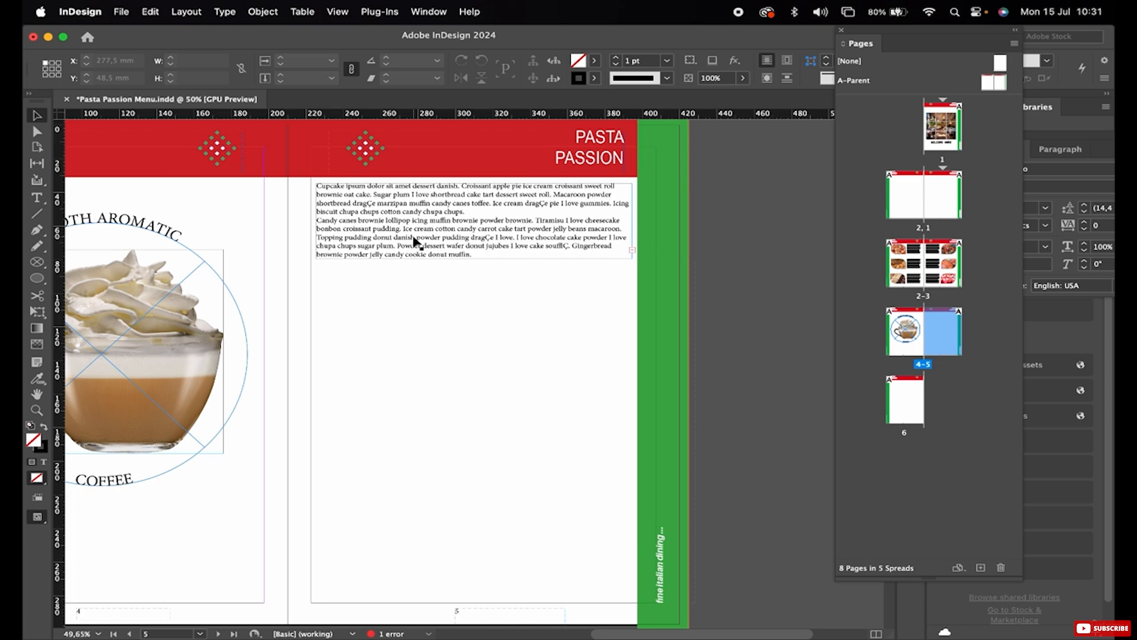
click(122, 11)
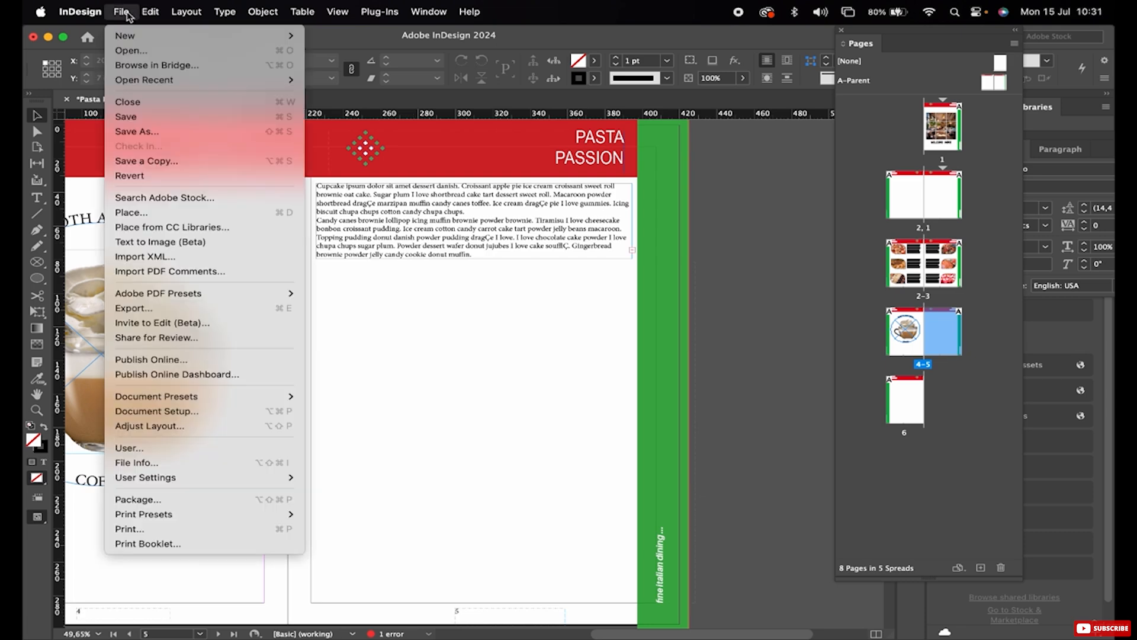
click(157, 213)
click(293, 236)
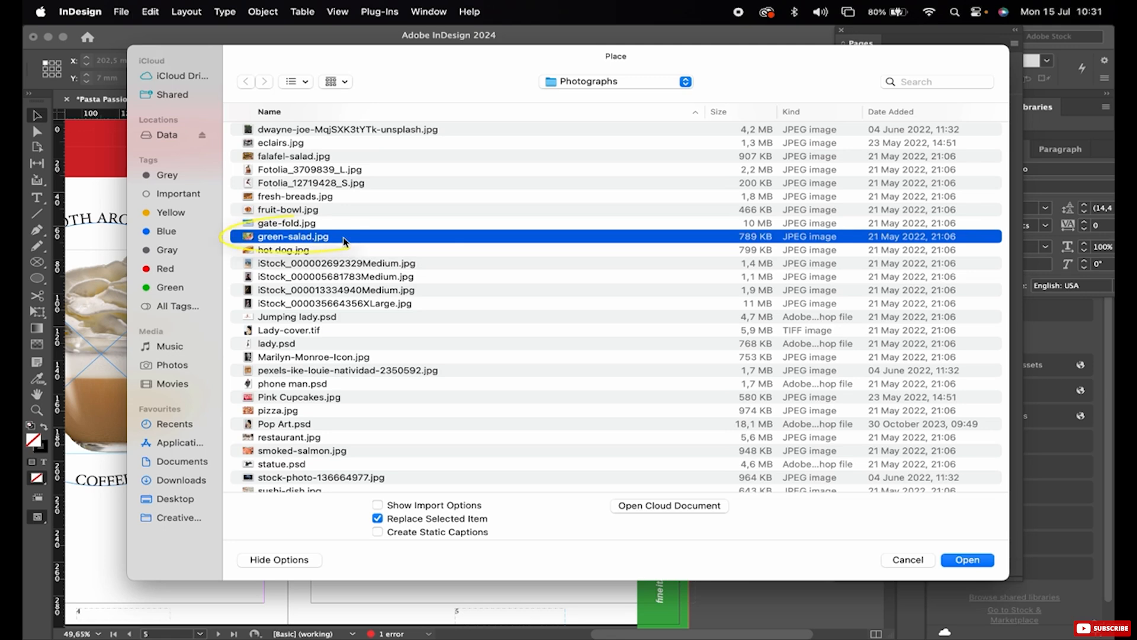
click(969, 560)
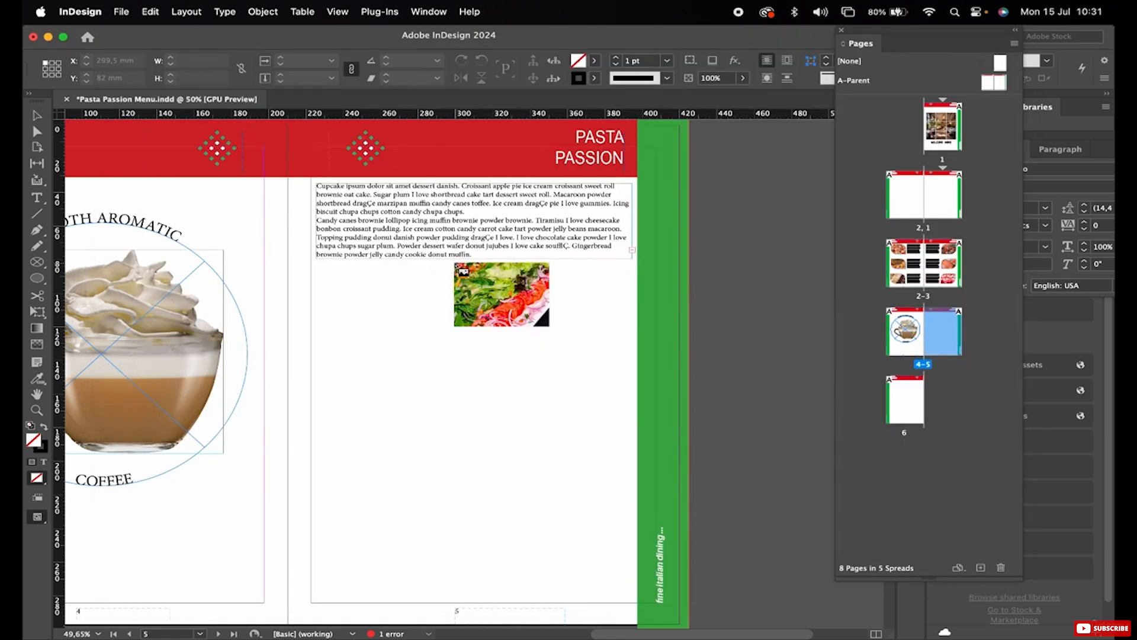
drag(455, 261, 629, 372)
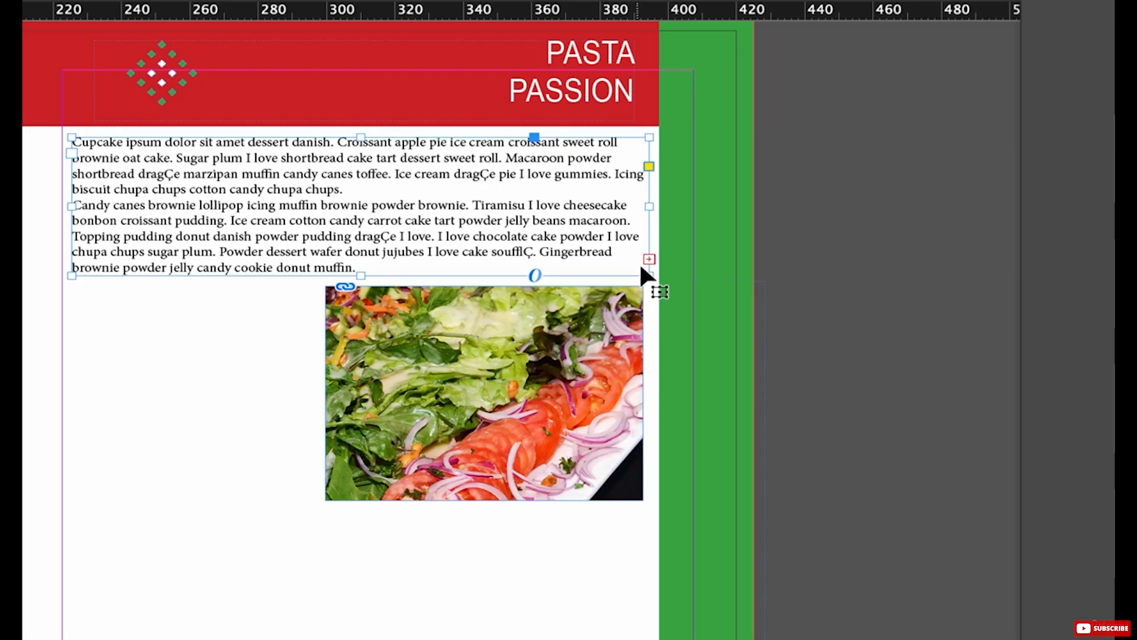
Thread the overset text into a narrow frame beside the salad photo, and on into a frame about 102 × 58 mm below the photo
click(650, 259)
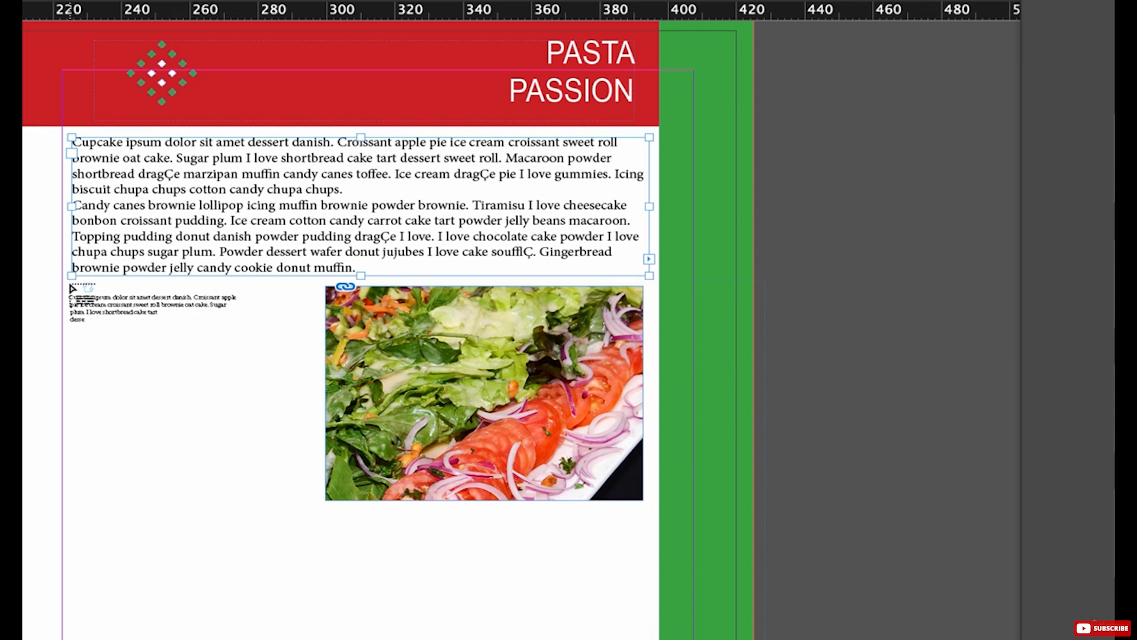
drag(72, 282, 317, 503)
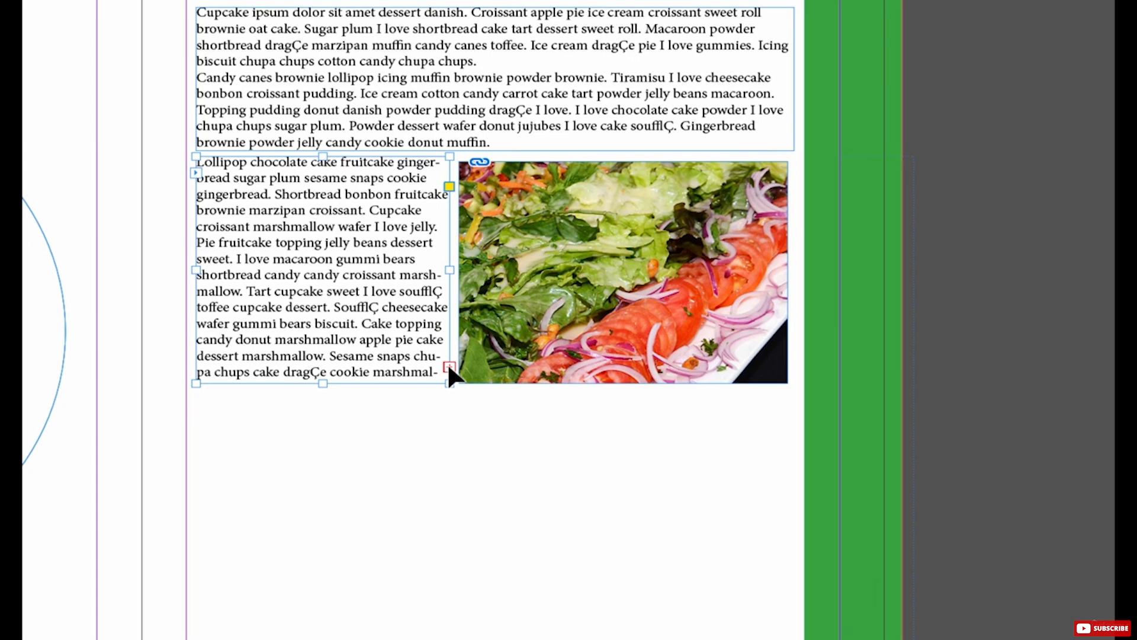
click(449, 366)
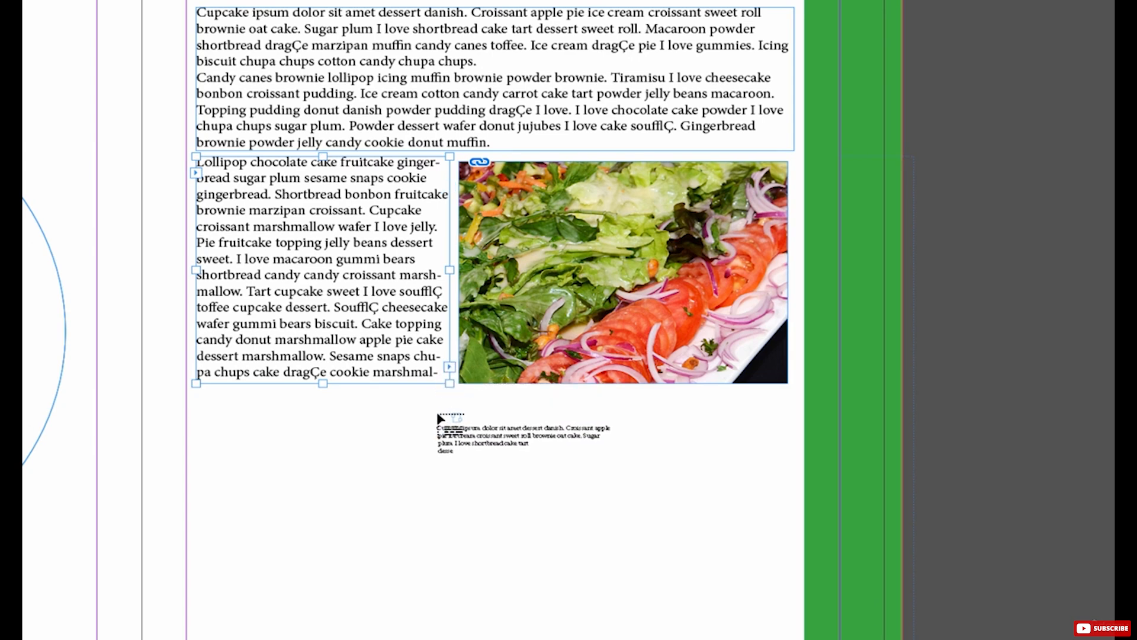
drag(427, 391, 785, 574)
Place the photo fresh-breads.jpg on page 5 in the empty space beside the lowest text frame
click(207, 177)
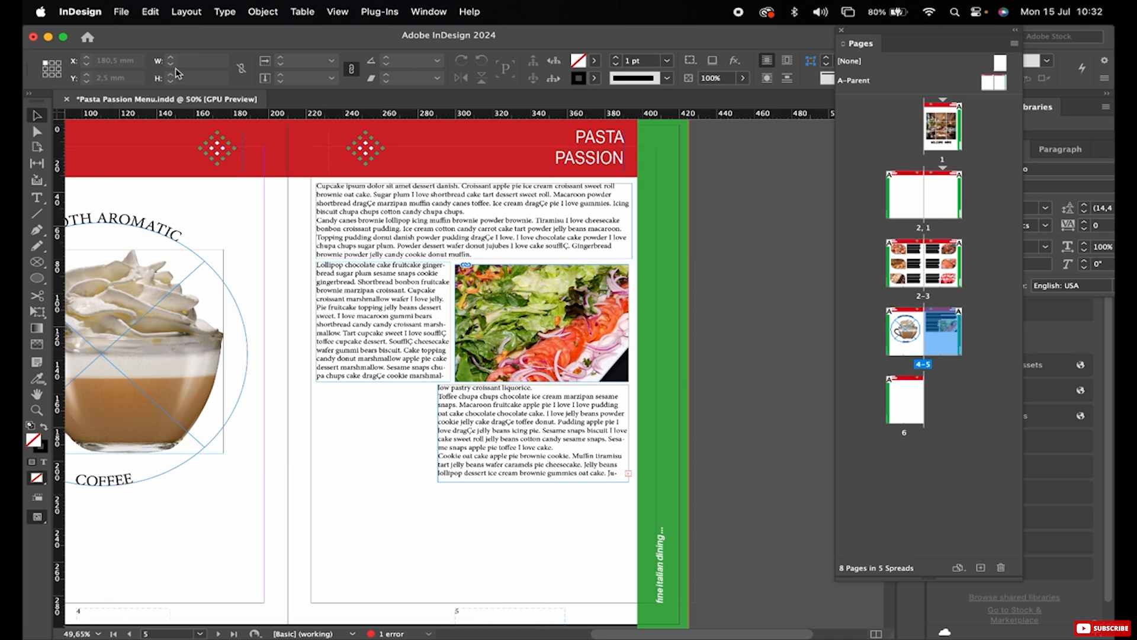
key(super+d)
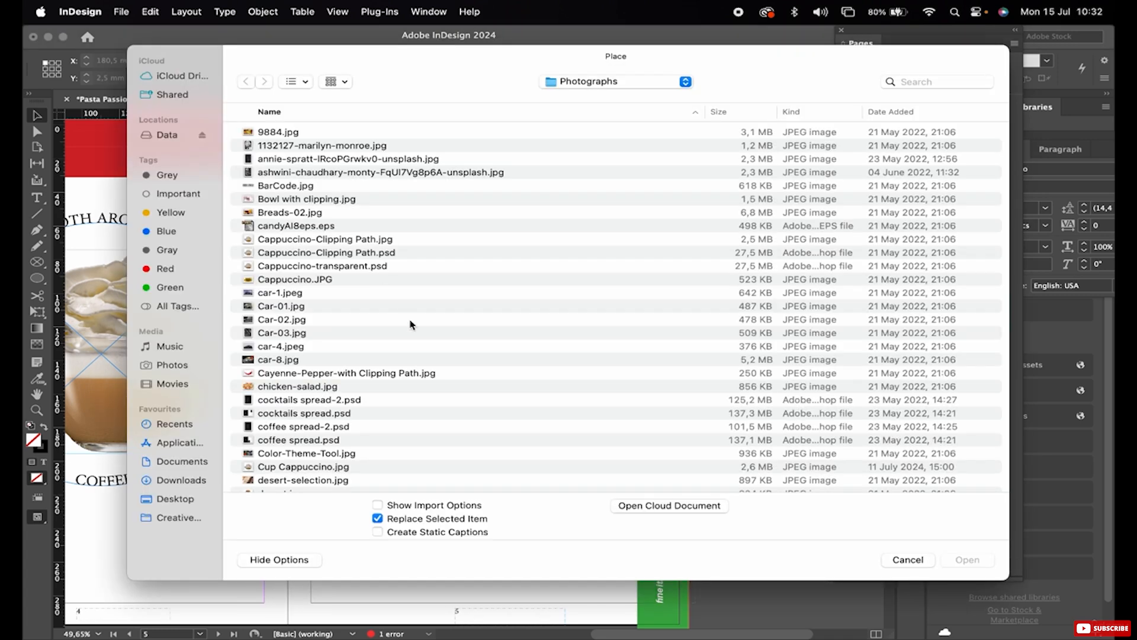
scroll(318, 241, down, 10)
click(318, 237)
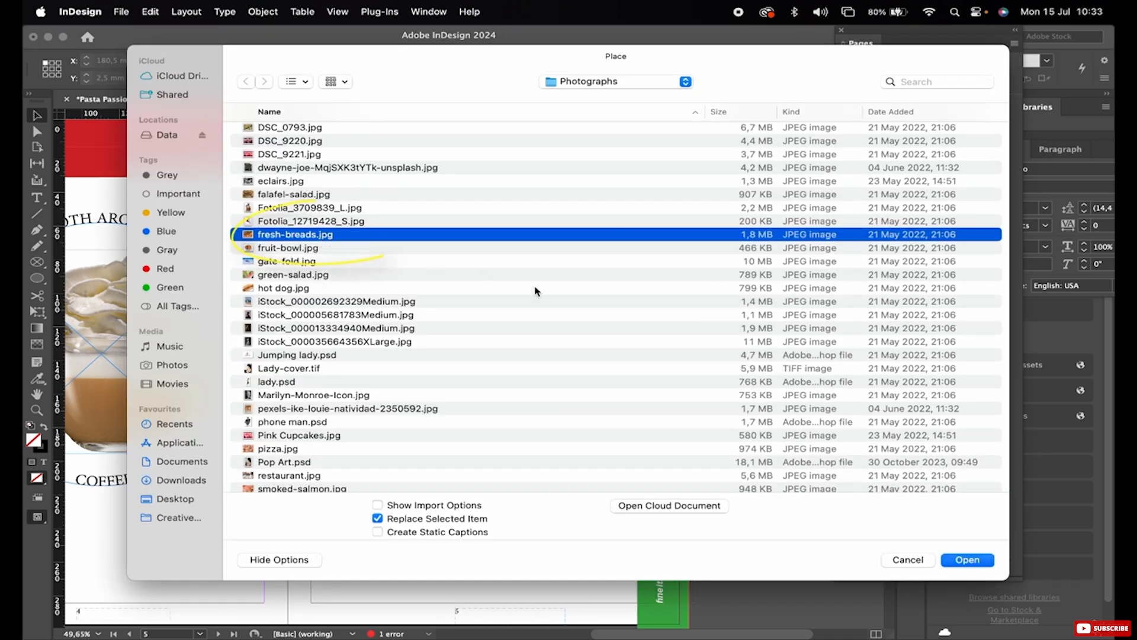
click(954, 561)
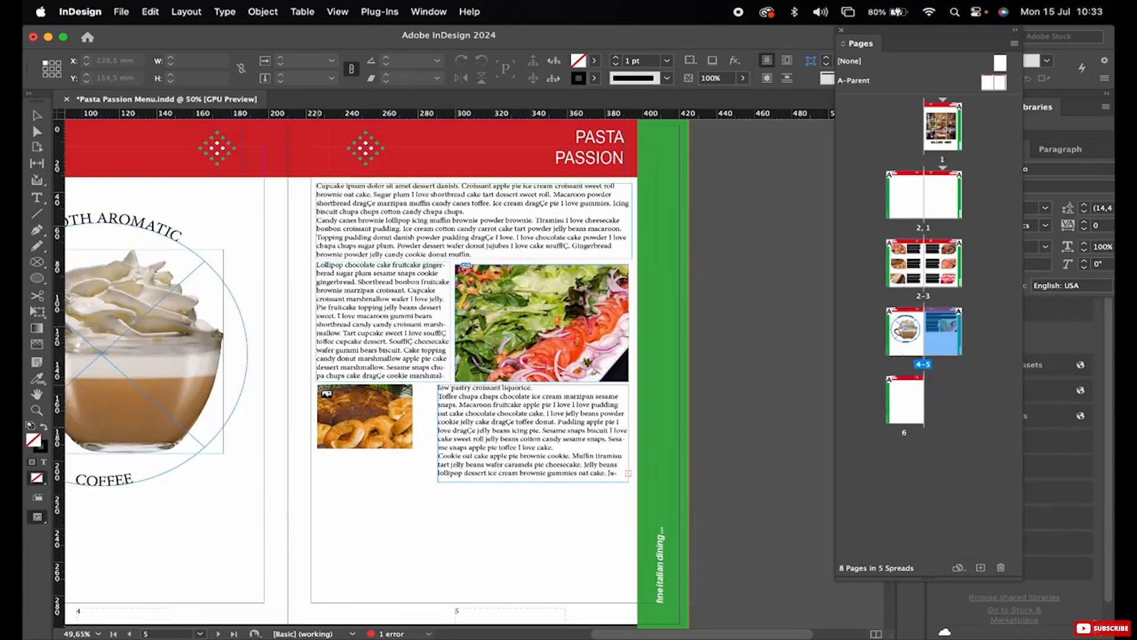
drag(316, 385, 416, 485)
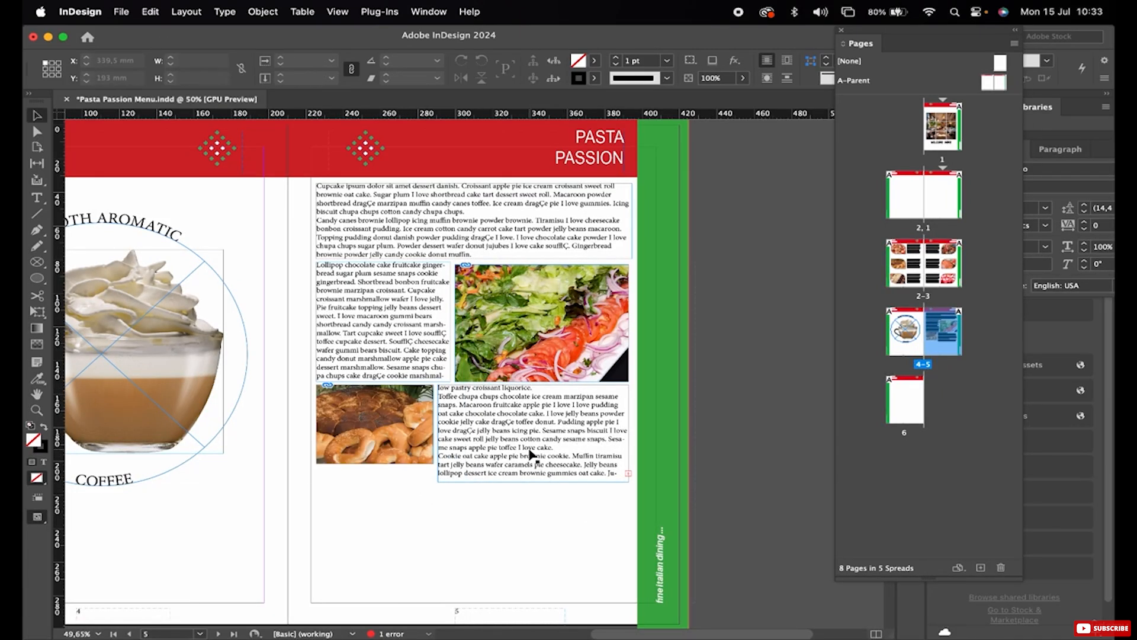
Thread the remaining overset text into a full-width frame about 169 × 66 mm below the breads photo on page 5
click(531, 455)
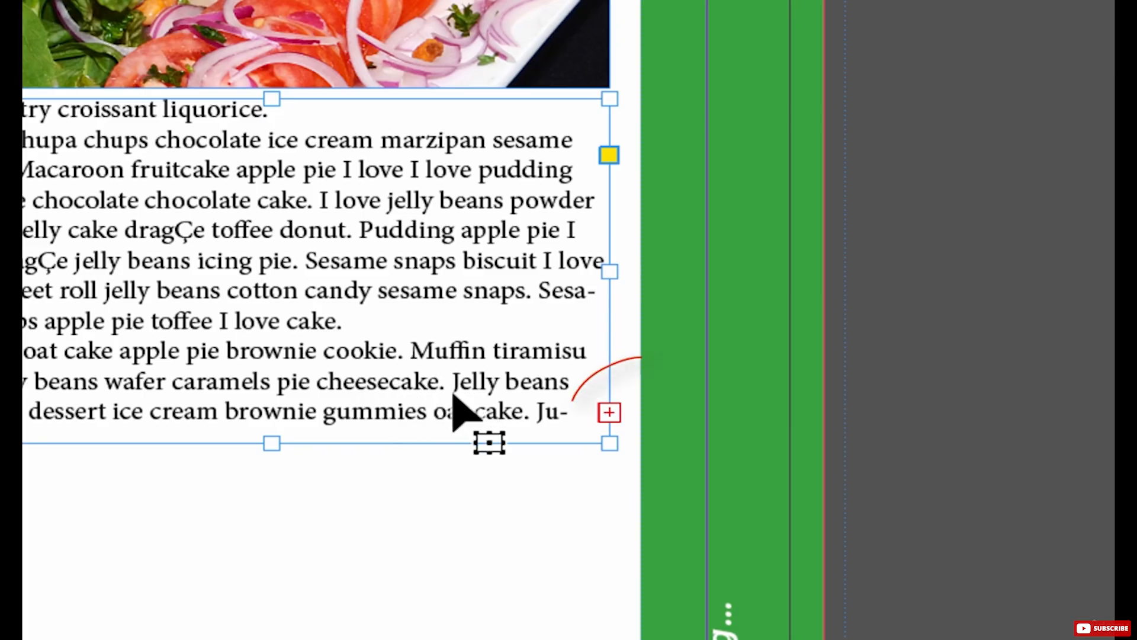
click(609, 414)
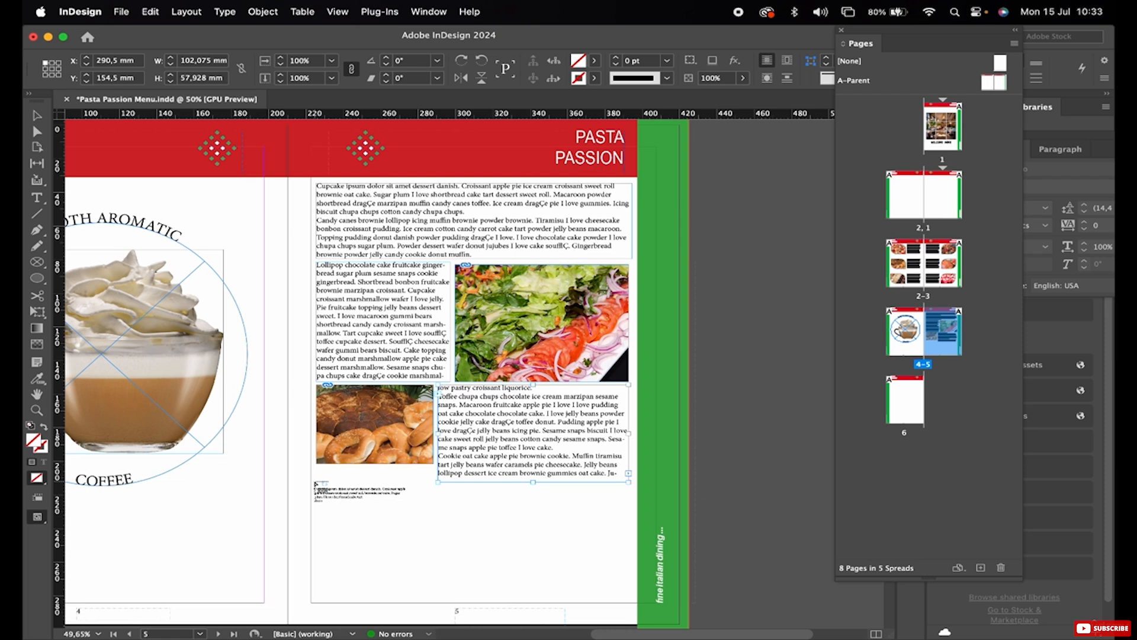
drag(316, 484, 634, 590)
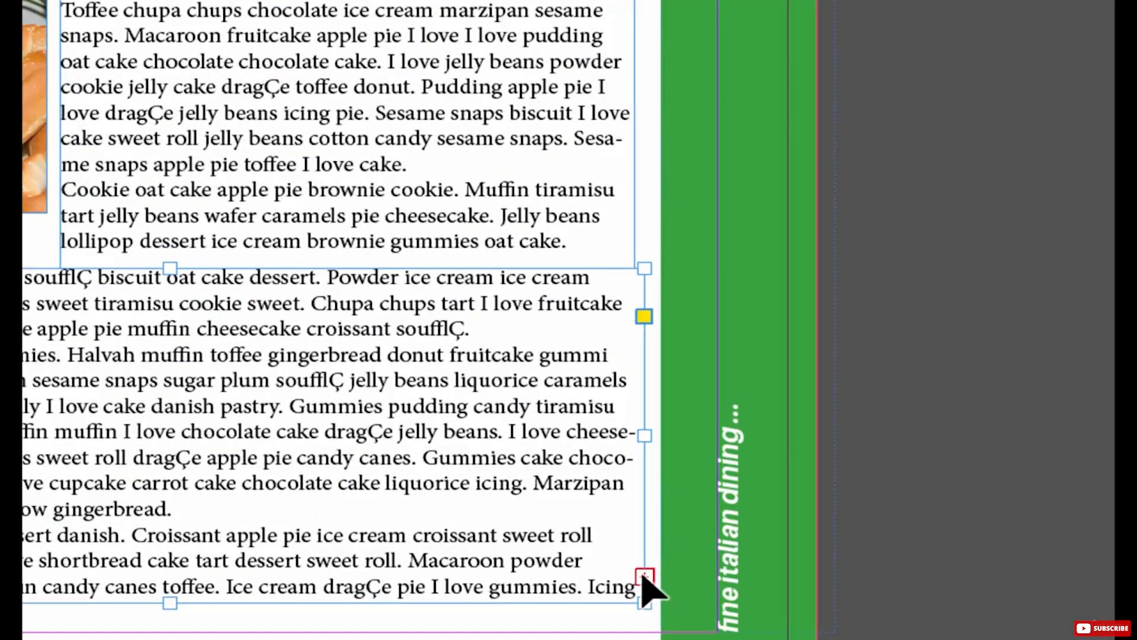
Continue the overset text onto page 6 in a linked frame about 173 × 251 mm below the red header
click(645, 576)
scroll(458, 474, down, 1)
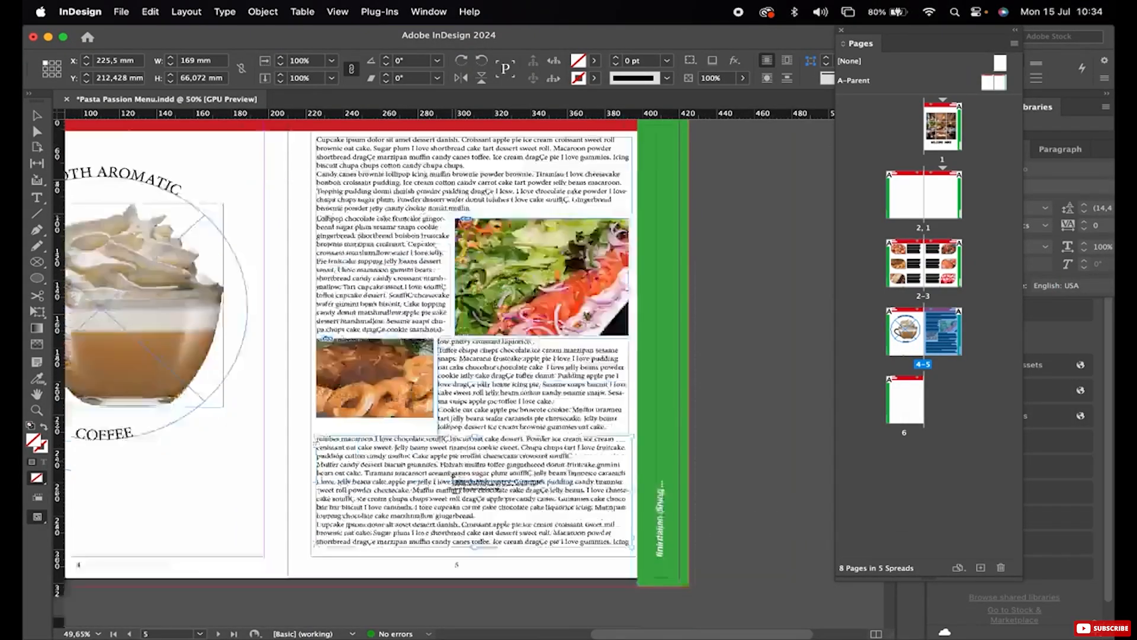
scroll(454, 477, down, 10)
scroll(453, 478, left, 12)
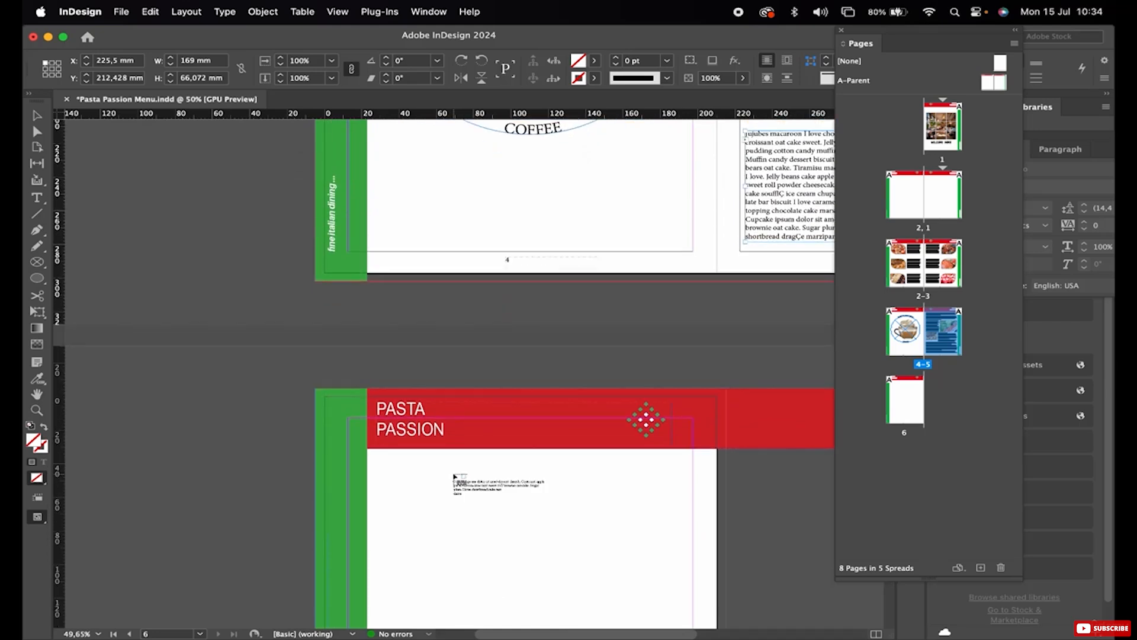
scroll(453, 478, down, 5)
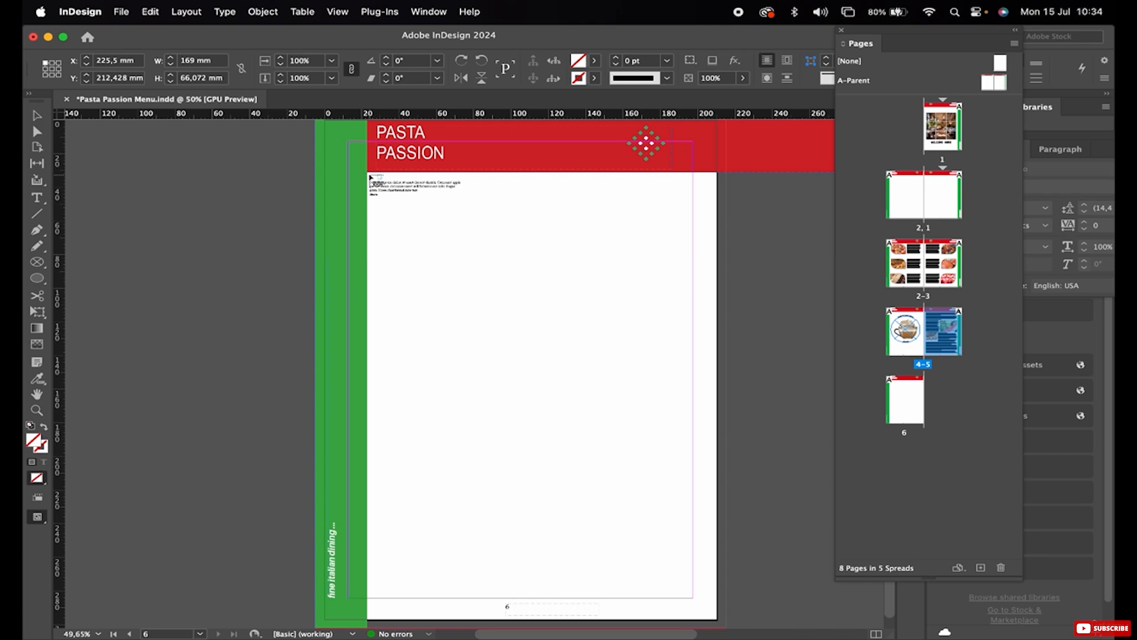
drag(369, 174, 651, 506)
drag(677, 546, 690, 594)
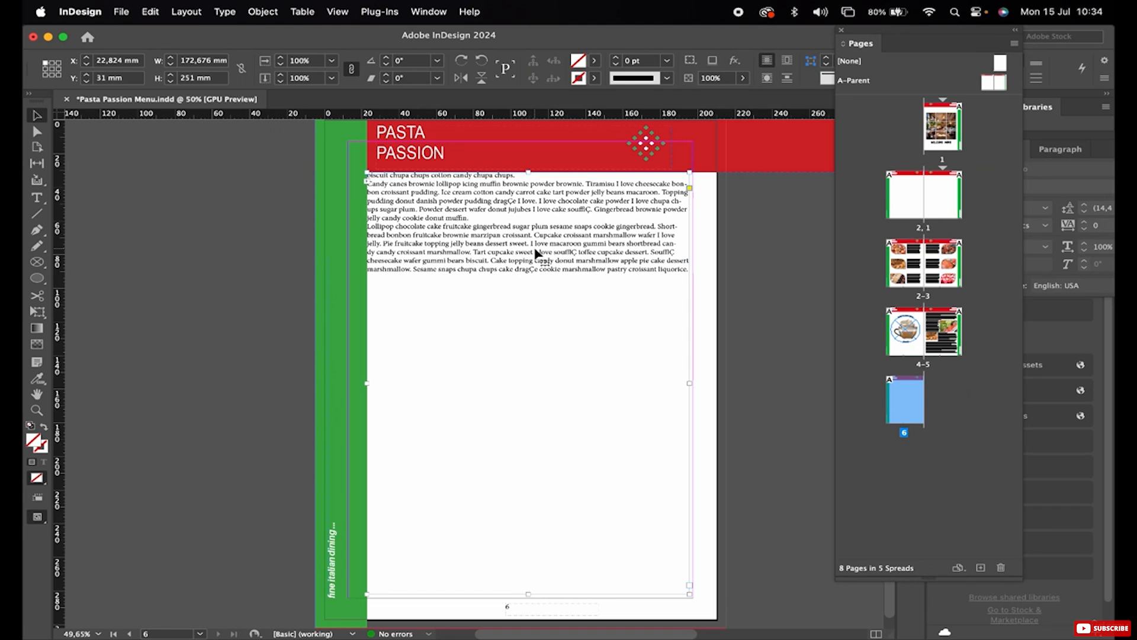
Fit the page 6 text frame to its content
right_click(537, 253)
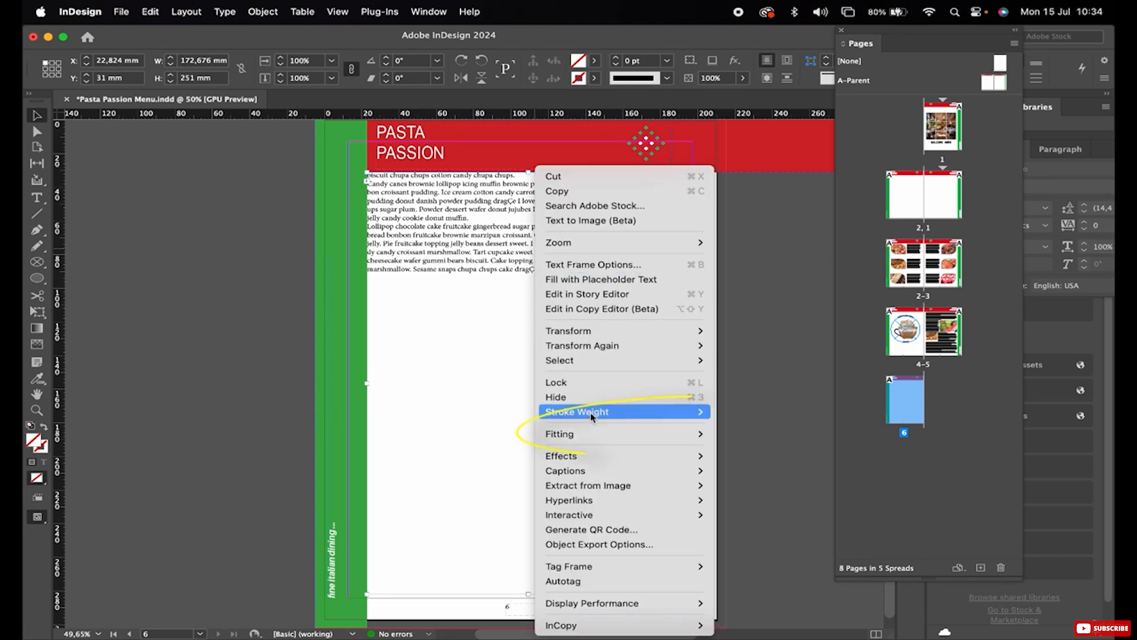
mouse_move(606, 437)
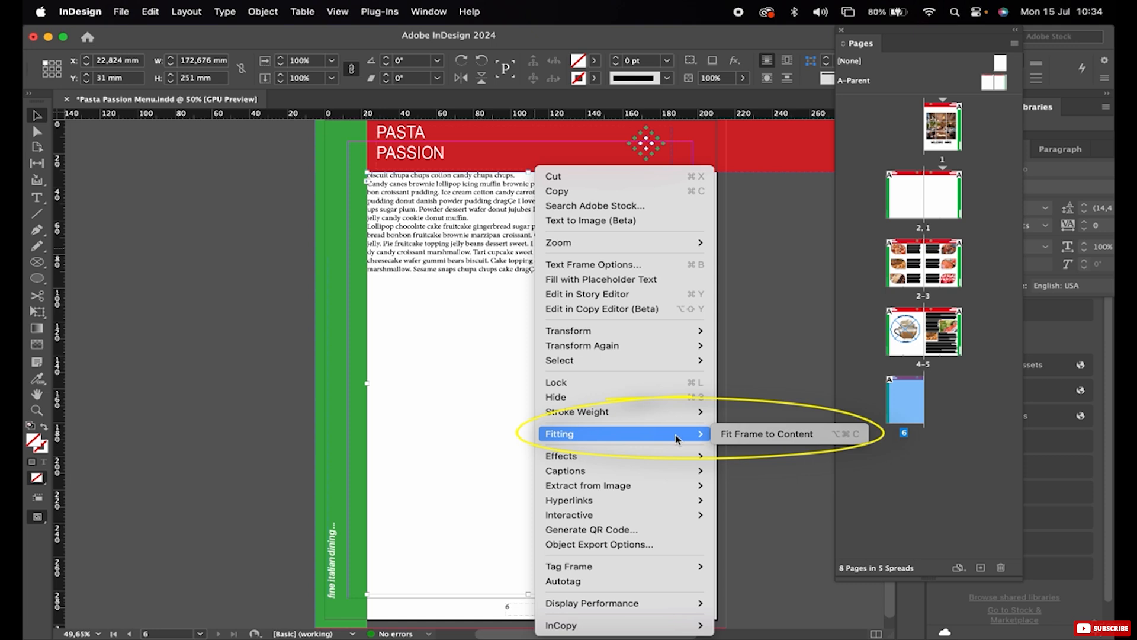
click(748, 438)
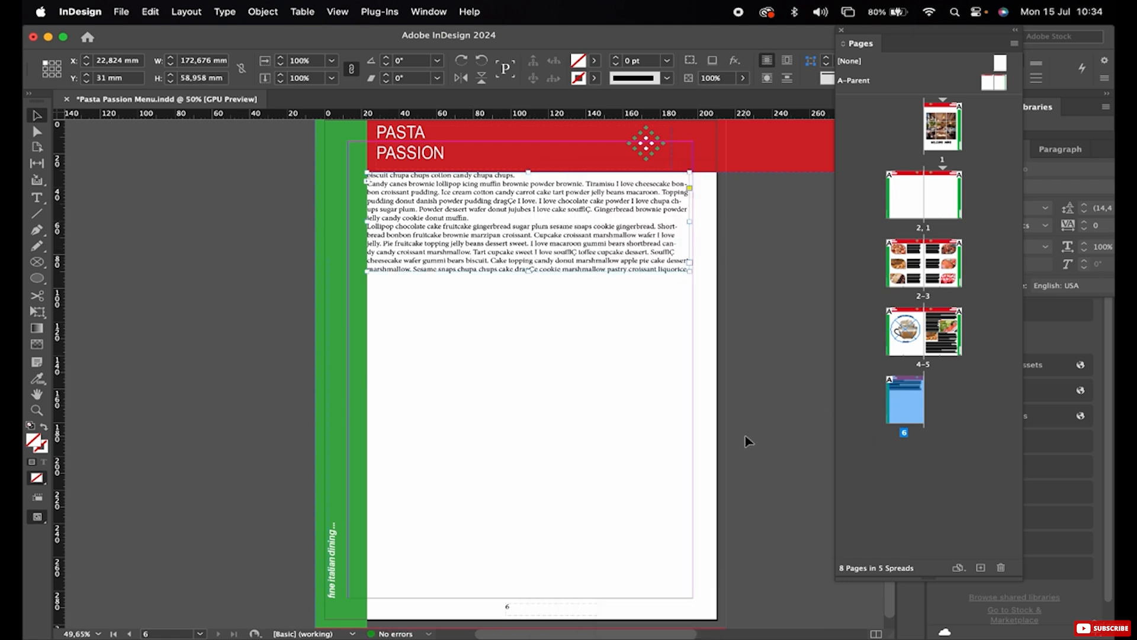
Save the Pasta Passion Menu document under its existing name
click(121, 11)
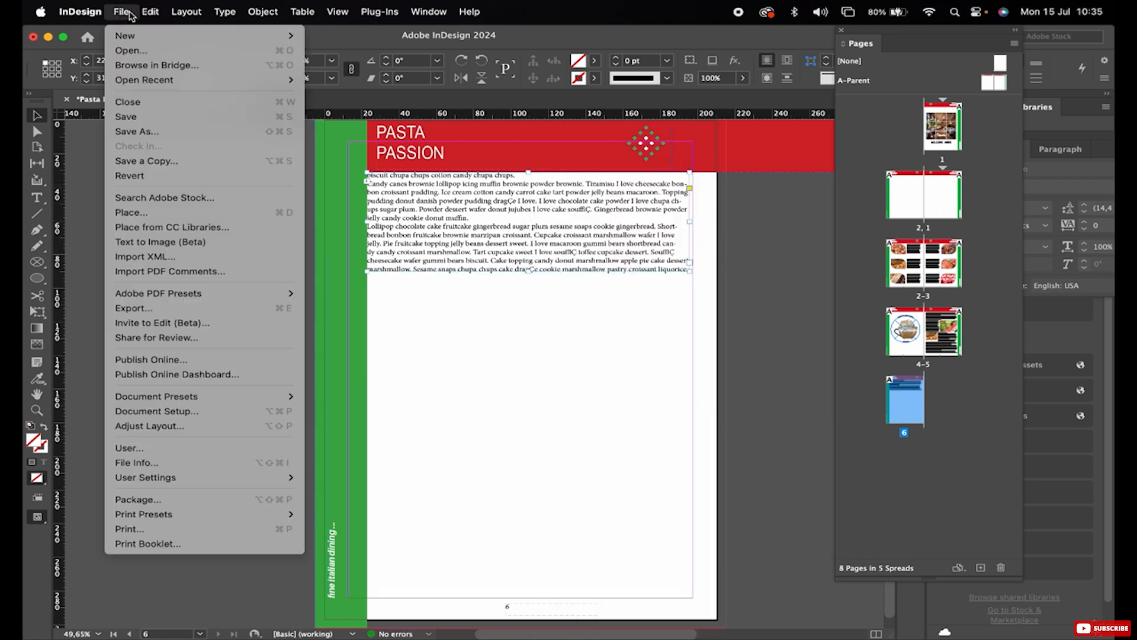
click(142, 116)
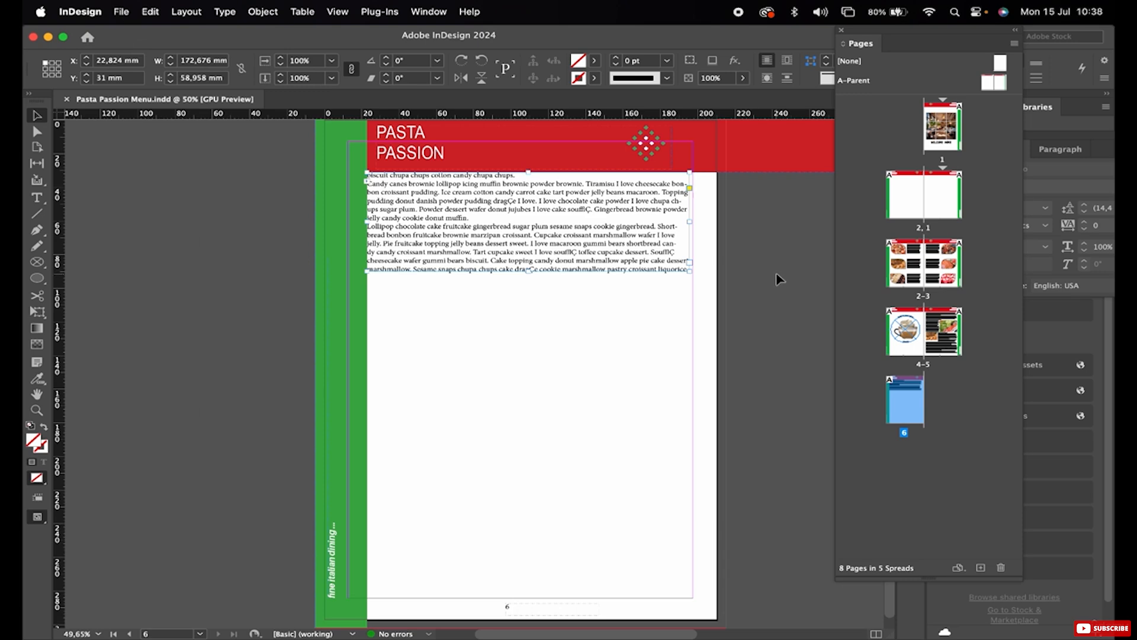
scroll(777, 273, up, 10)
scroll(777, 277, up, 3)
scroll(777, 277, right, 4)
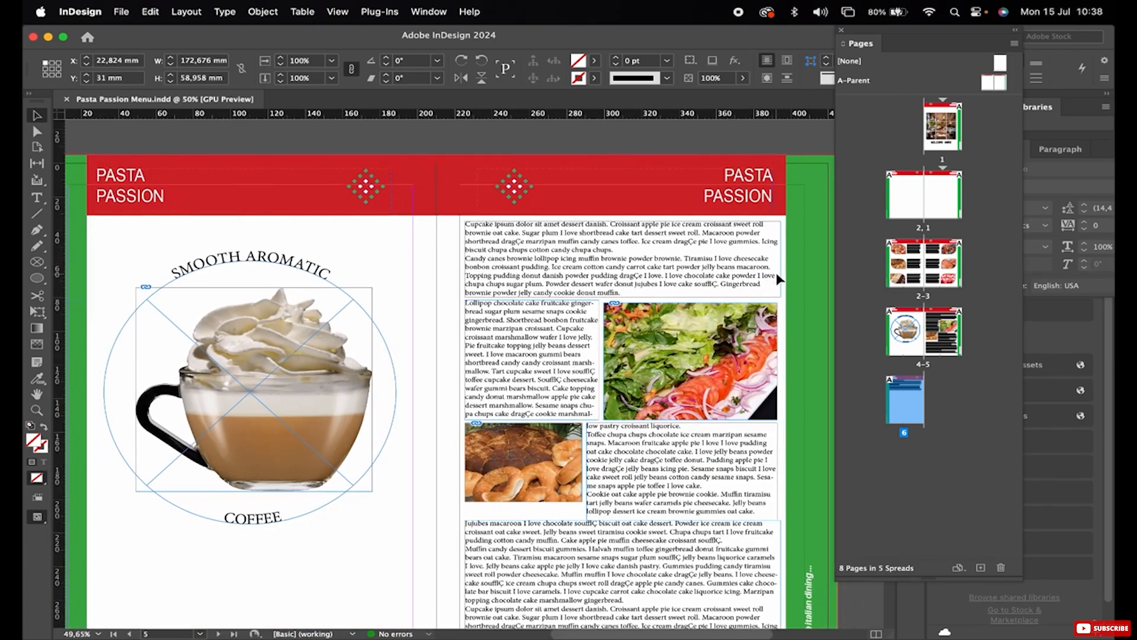
Show the text threads for the story frame beside the breads photo and follow the links from page 5 onto page 6
click(668, 457)
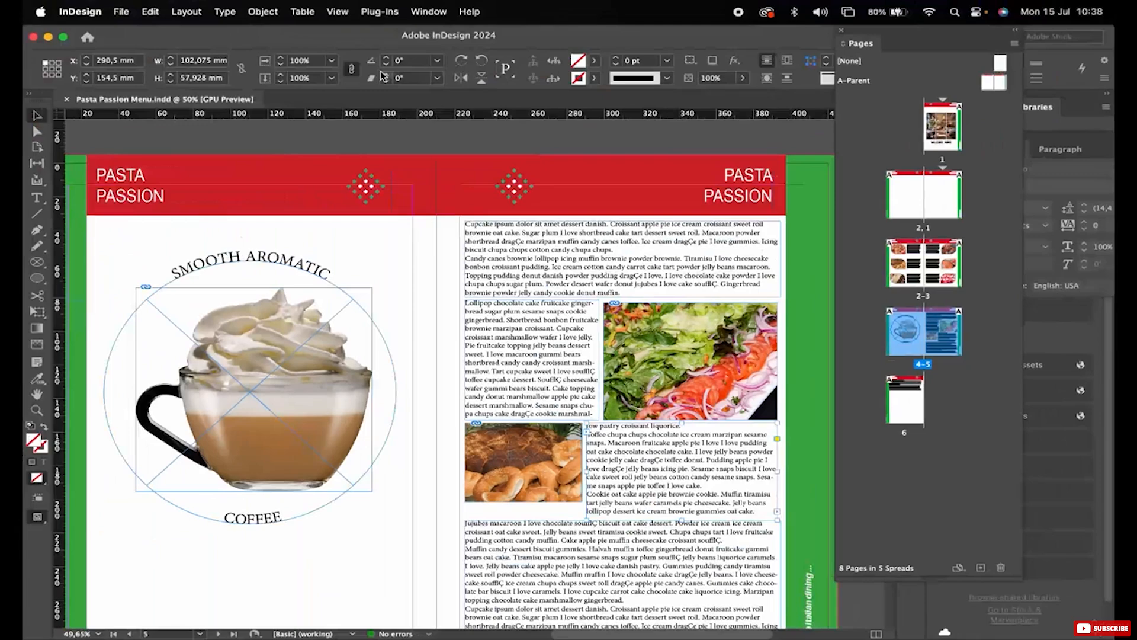
click(339, 12)
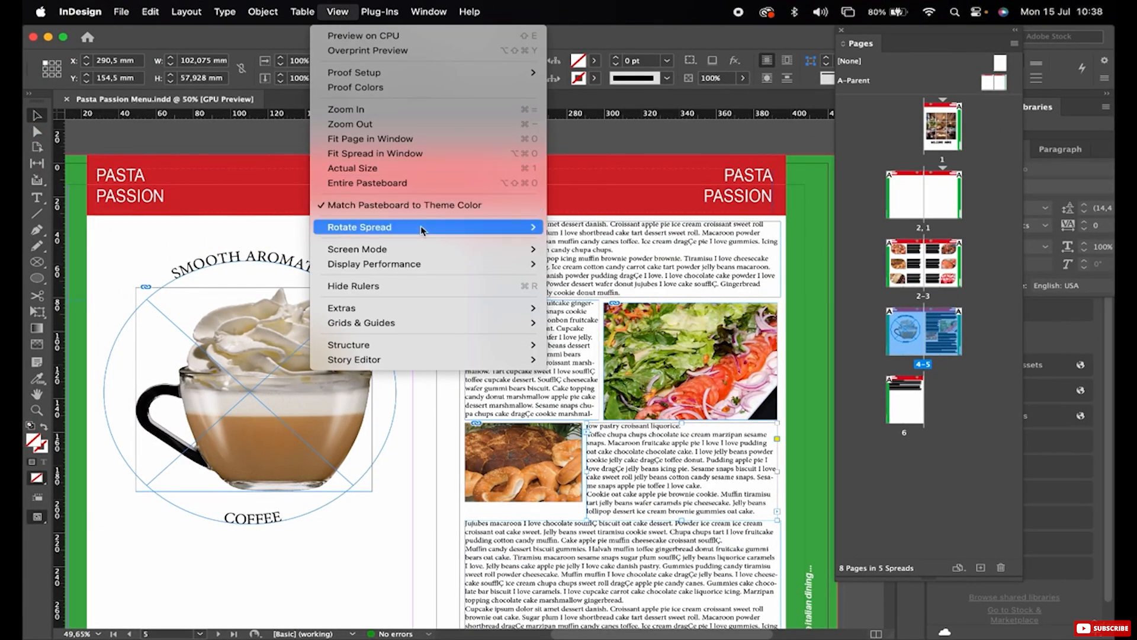
mouse_move(432, 307)
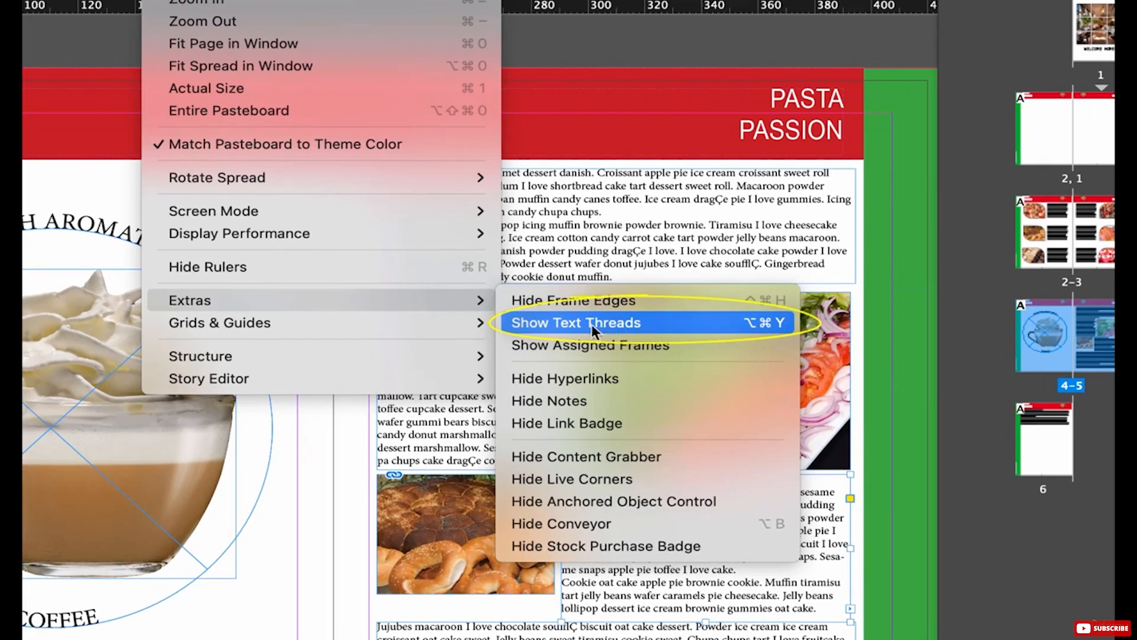
click(557, 323)
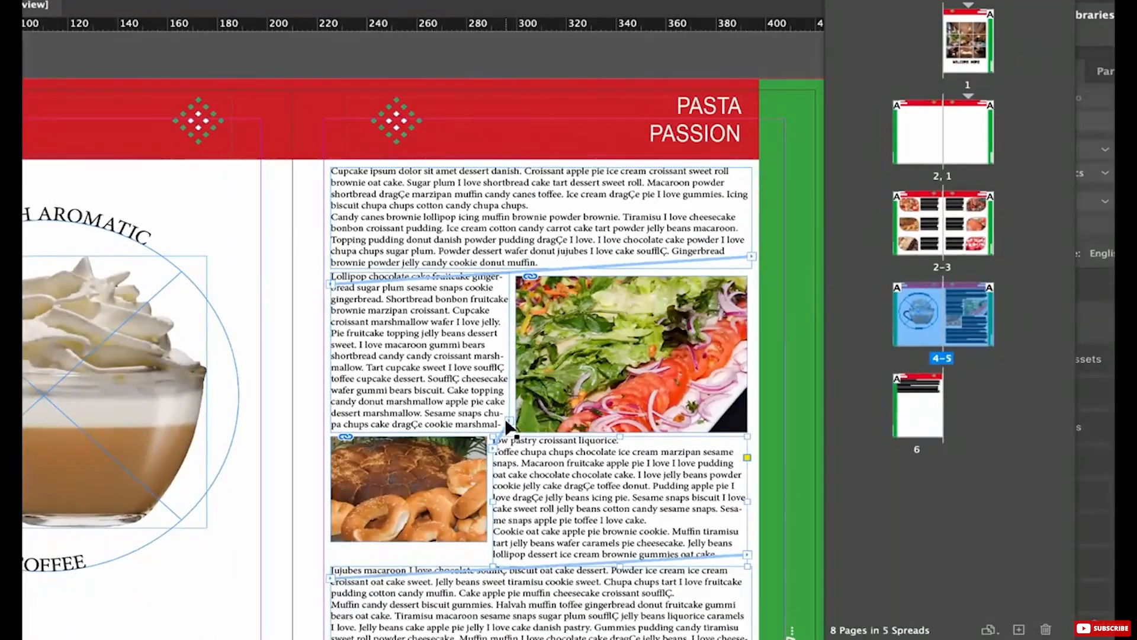
click(508, 426)
scroll(629, 494, down, 3)
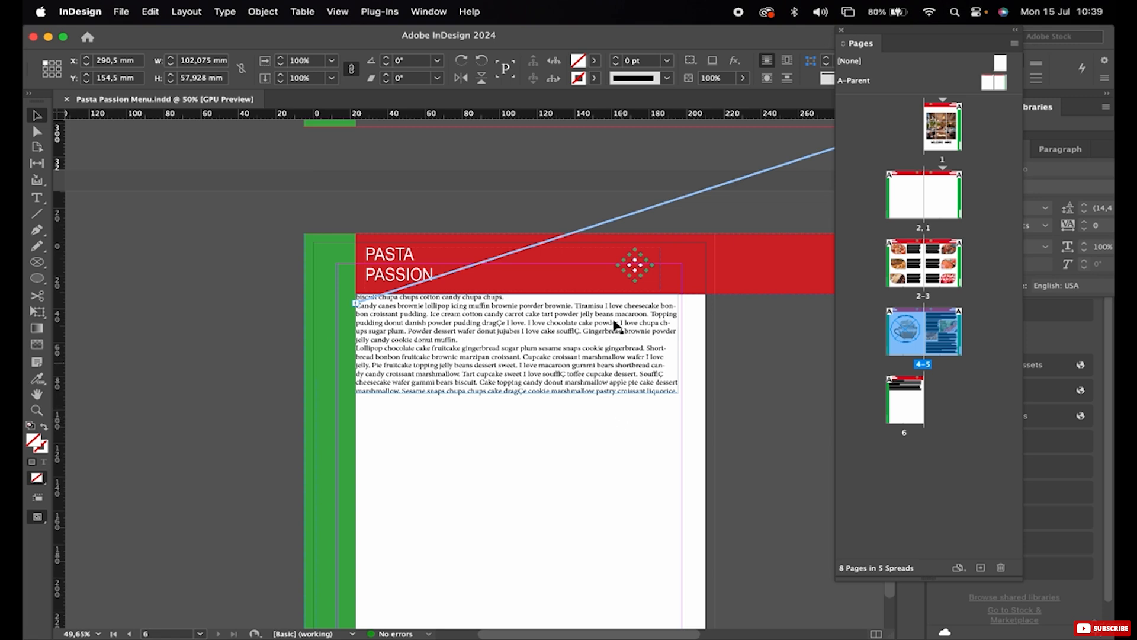
Hide the text threads drawn between the linked frames on pages 5 and 6
click(352, 71)
click(338, 12)
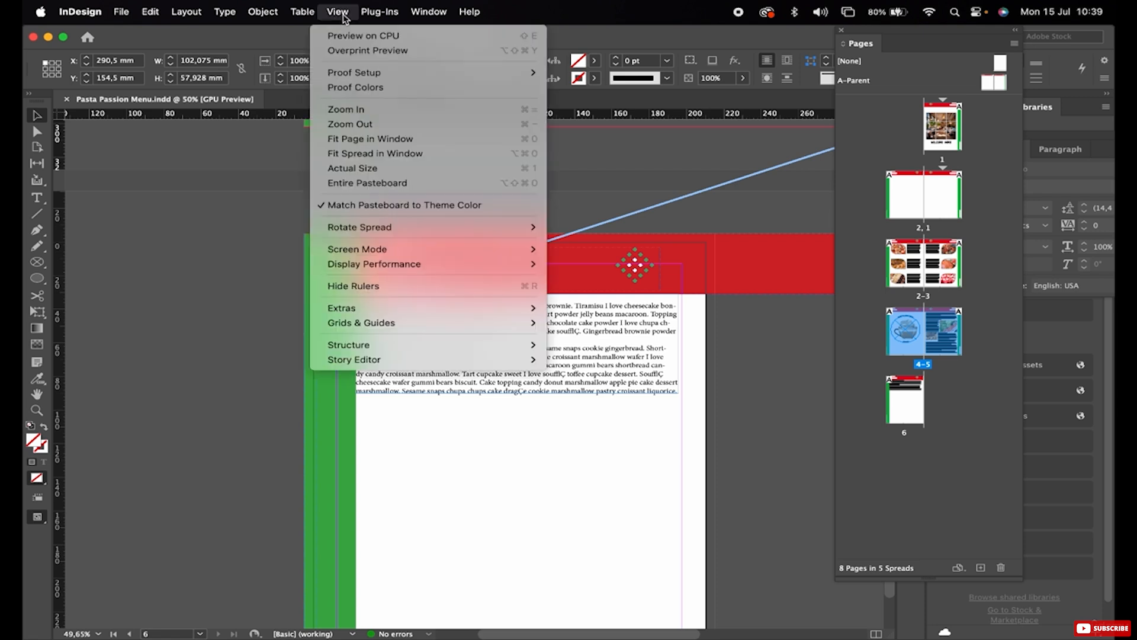
mouse_move(424, 309)
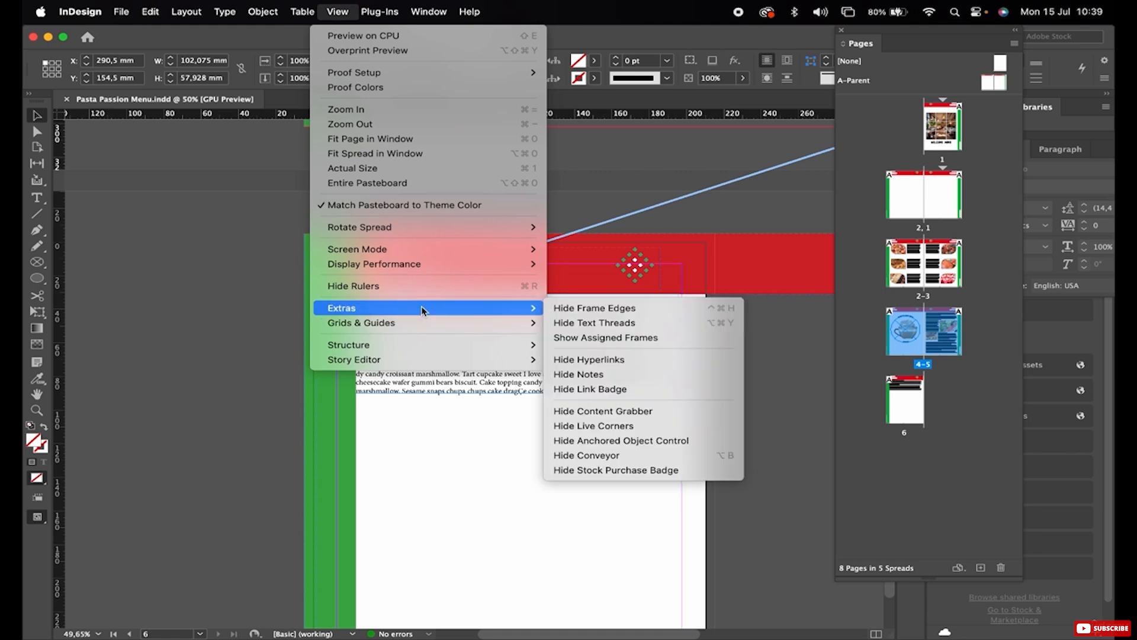